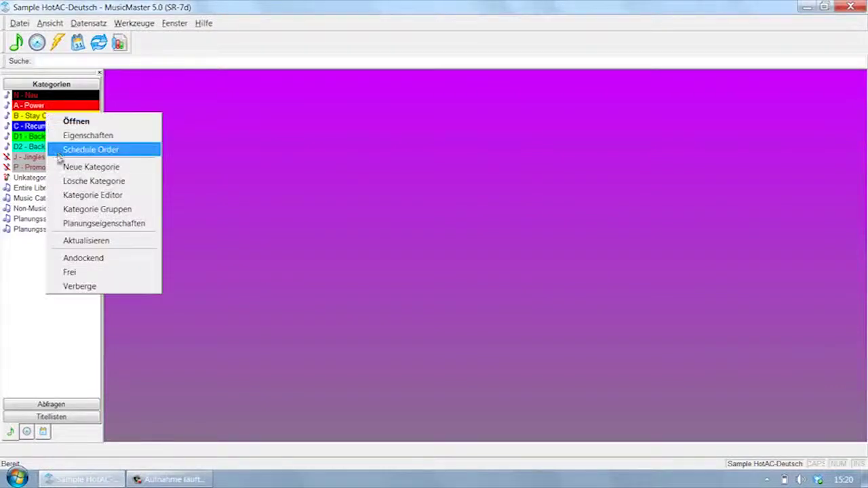
# In the category editor, reorder the categories to Power, Backpool Primary, Stay Current, Neu, Recurrent, Backpool secondary, Jingles, Promos.
pyautogui.click(65, 195)
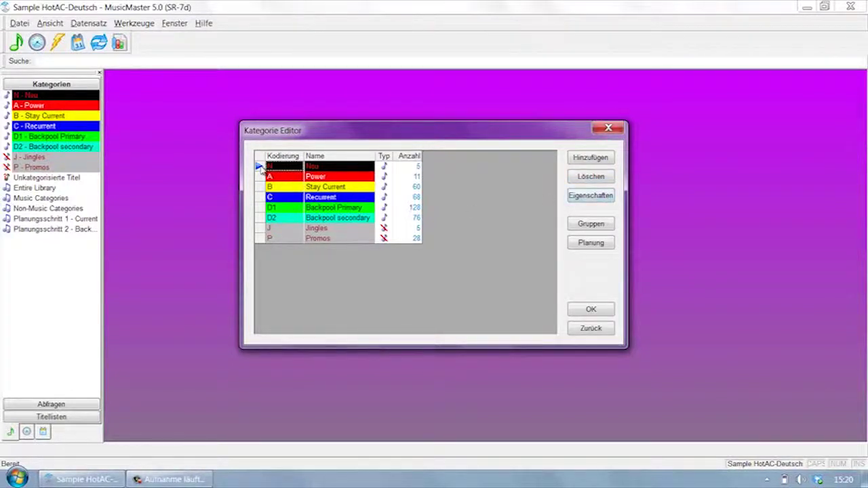
pyautogui.moveTo(261, 169)
pyautogui.mouseDown()
pyautogui.moveTo(261, 206)
pyautogui.moveTo(257, 175)
pyautogui.mouseUp()
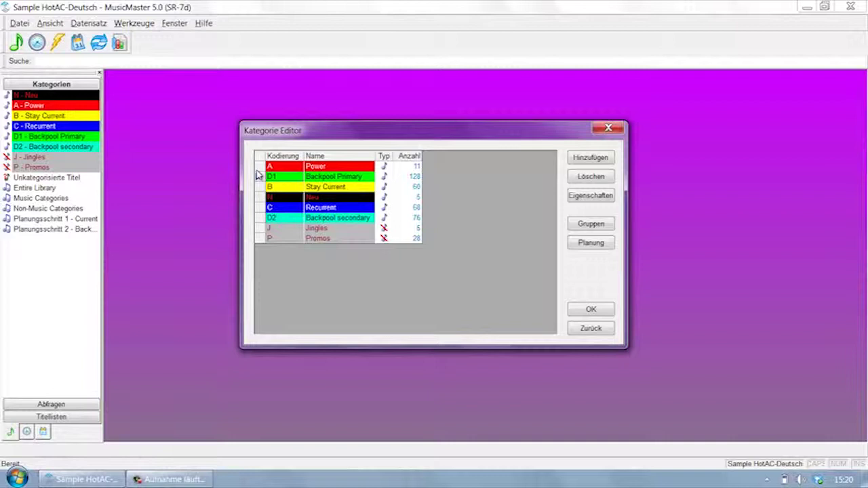
# Review the Power category's code, name, type and foreground and background colours, and confirm the category editor.
pyautogui.doubleClick(312, 167)
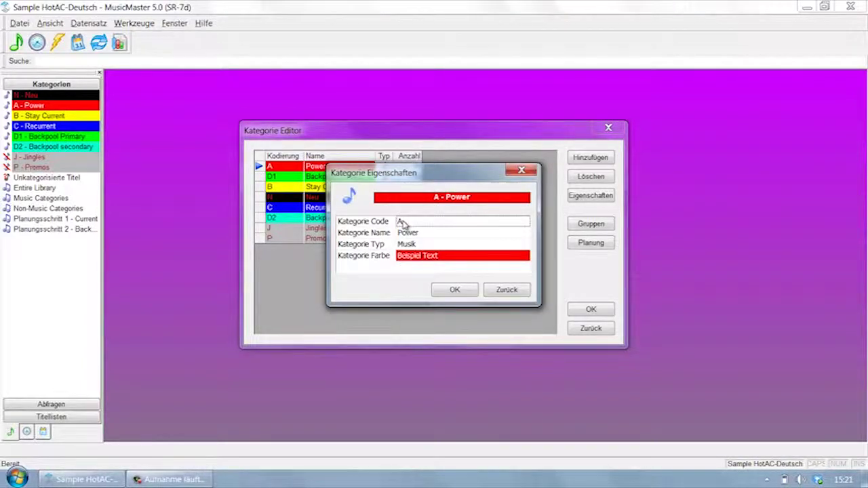
pyautogui.click(416, 235)
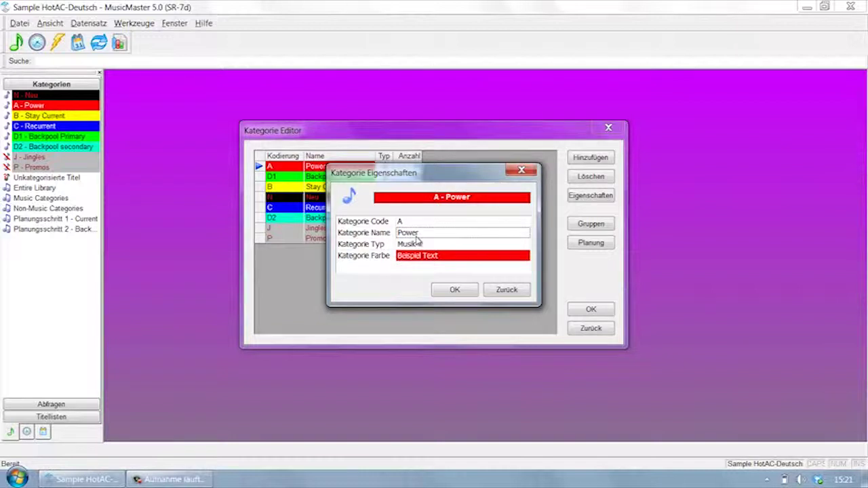
pyautogui.click(419, 247)
pyautogui.click(428, 257)
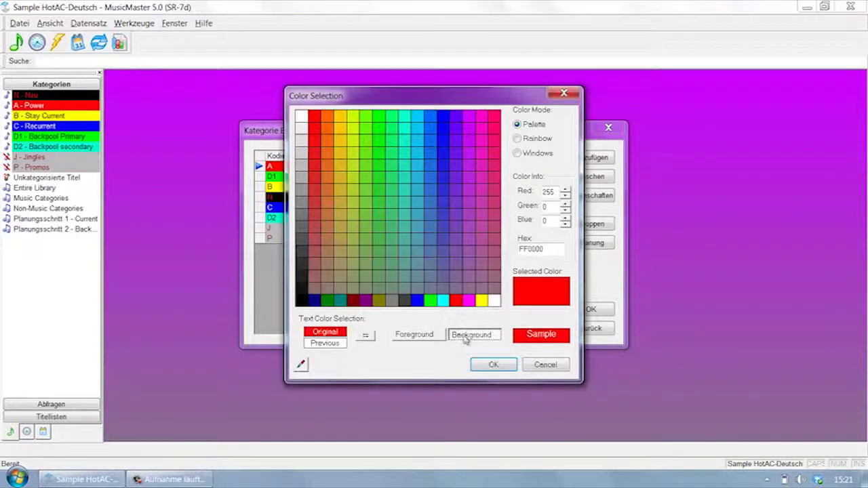
pyautogui.click(415, 334)
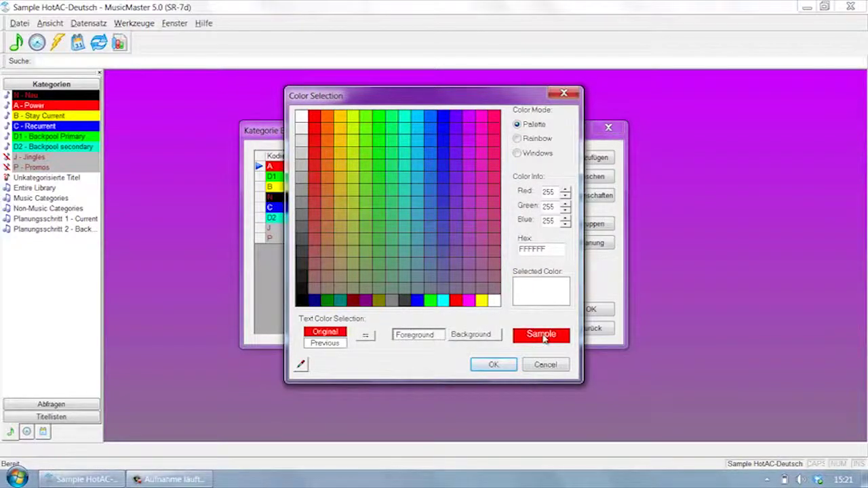
pyautogui.click(503, 367)
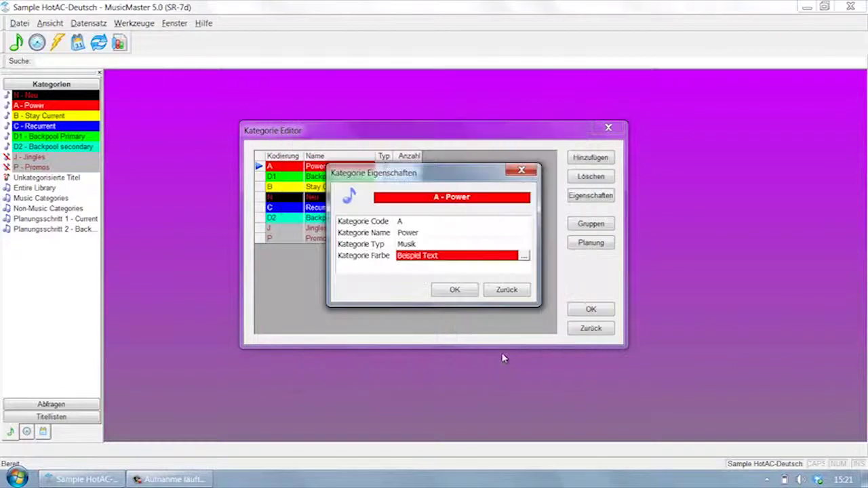
pyautogui.click(455, 290)
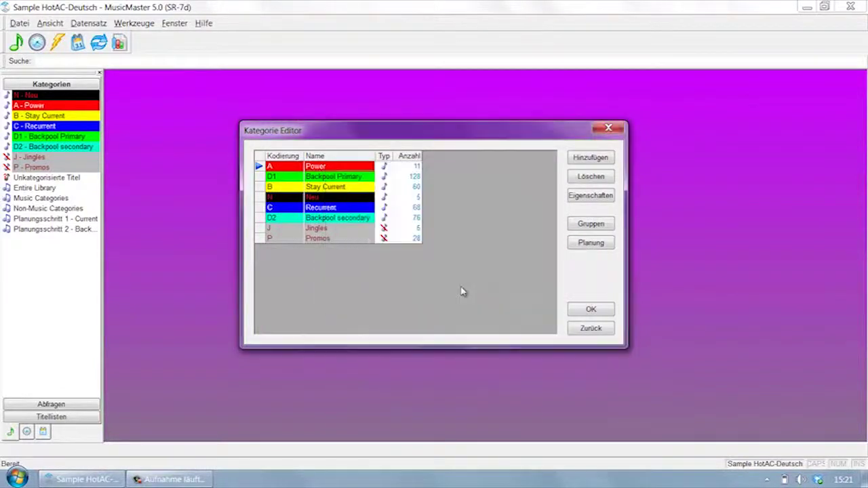
pyautogui.click(588, 311)
# Open the A - Power category's titles and add 10 new blank titles to it.
pyautogui.doubleClick(52, 96)
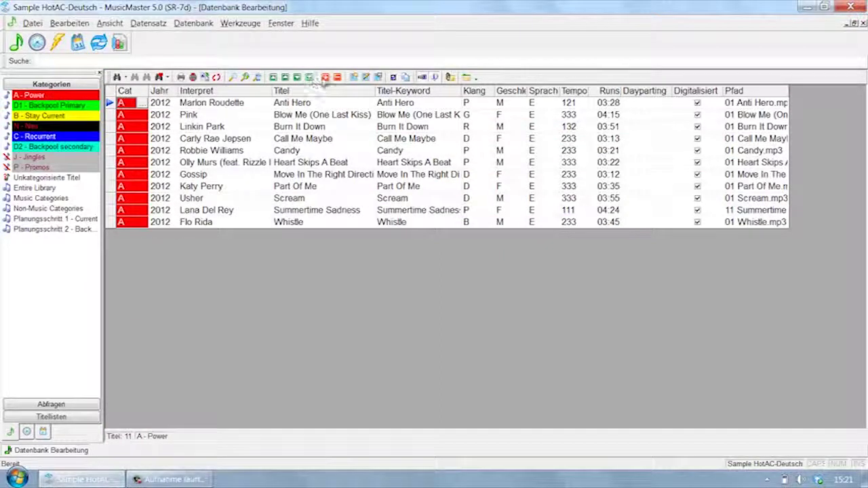
pyautogui.click(325, 77)
pyautogui.moveTo(439, 222); pyautogui.dragTo(466, 222)
pyautogui.write('10')
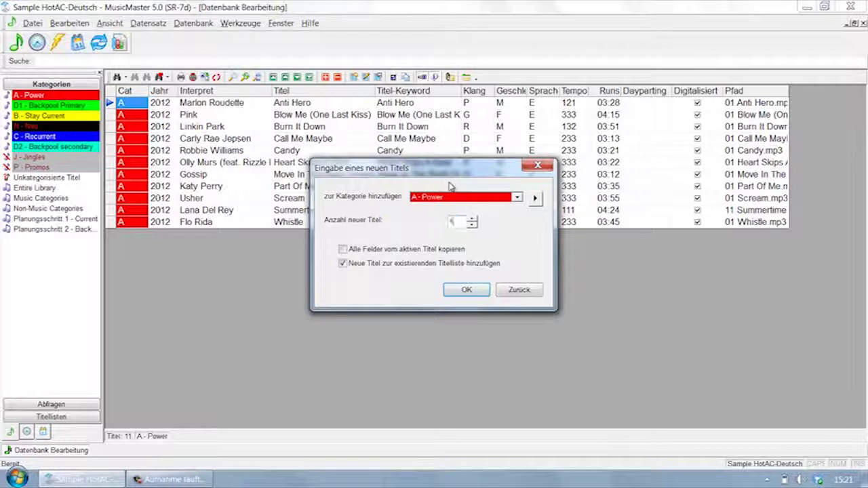
pyautogui.click(466, 289)
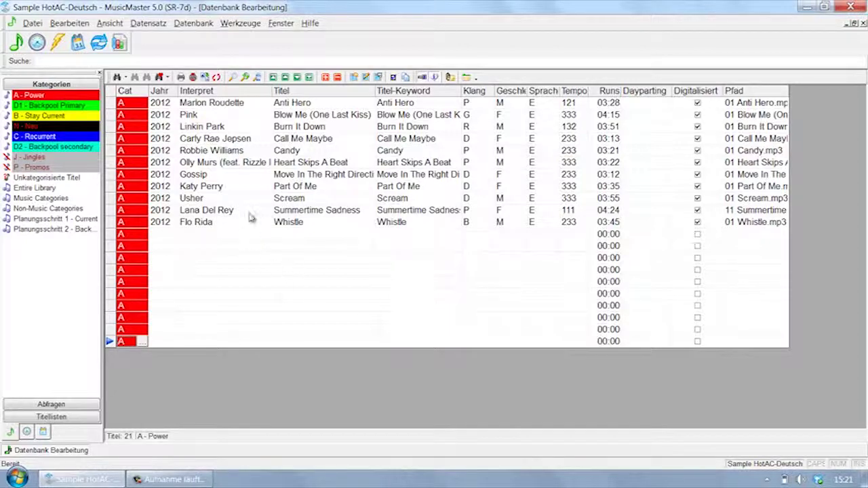
# Change the category of the title "Blow Me (One Last Kiss)" to B, Stay Current.
pyautogui.click(111, 115)
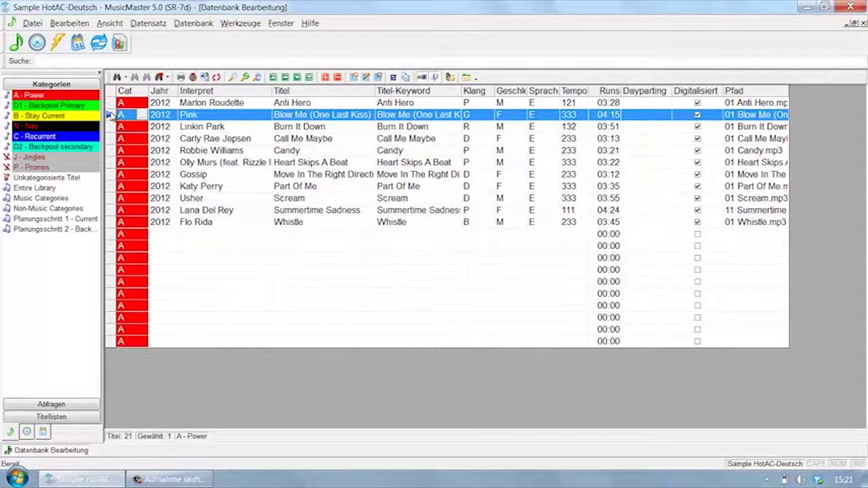
pyautogui.doubleClick(124, 117)
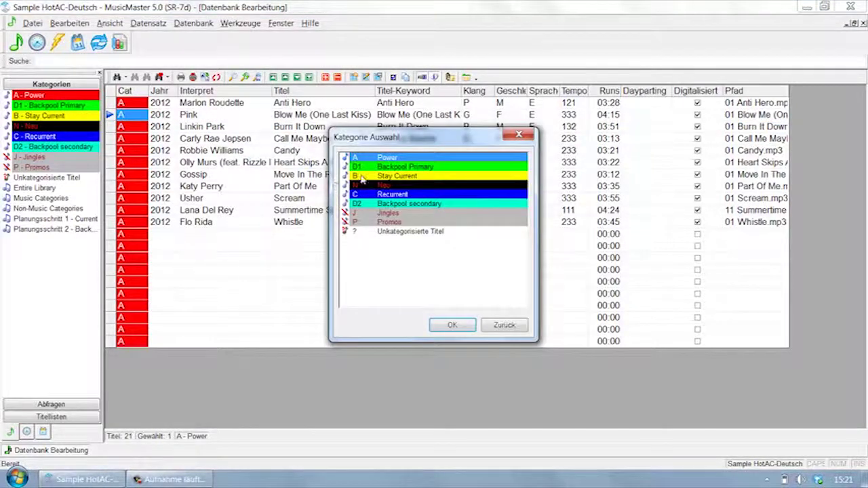
pyautogui.press('Escape')
pyautogui.write('B')
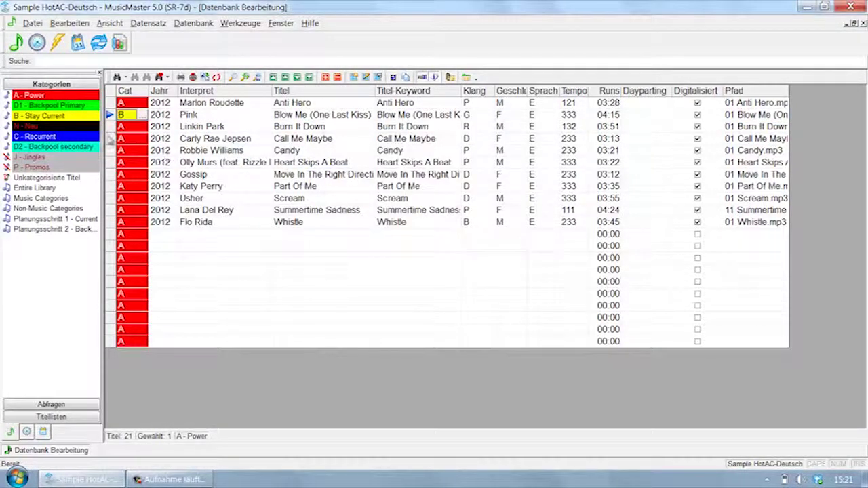
# Move the titles "Call Me Maybe", "Heart Skips A Beat" and "Part Of Me" together into the D1 - Backpool Primary category.
pyautogui.click(111, 139)
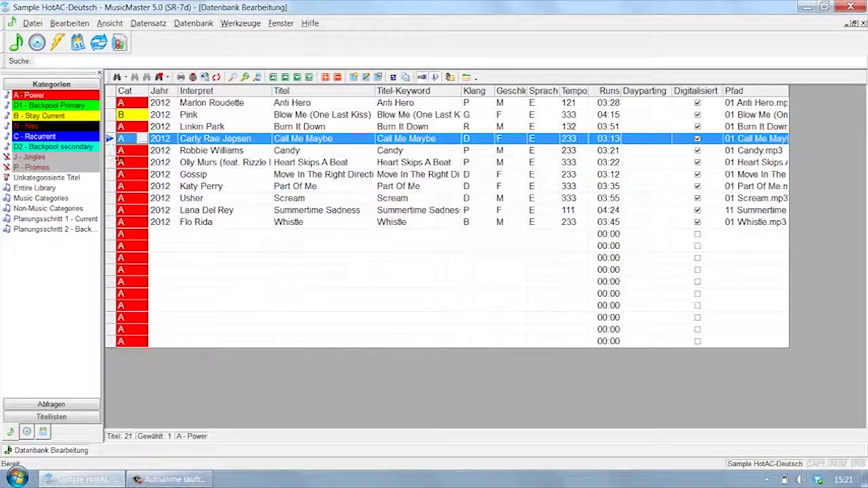
pyautogui.keyDown('ctrl'); pyautogui.click(111, 162); pyautogui.keyUp('ctrl')
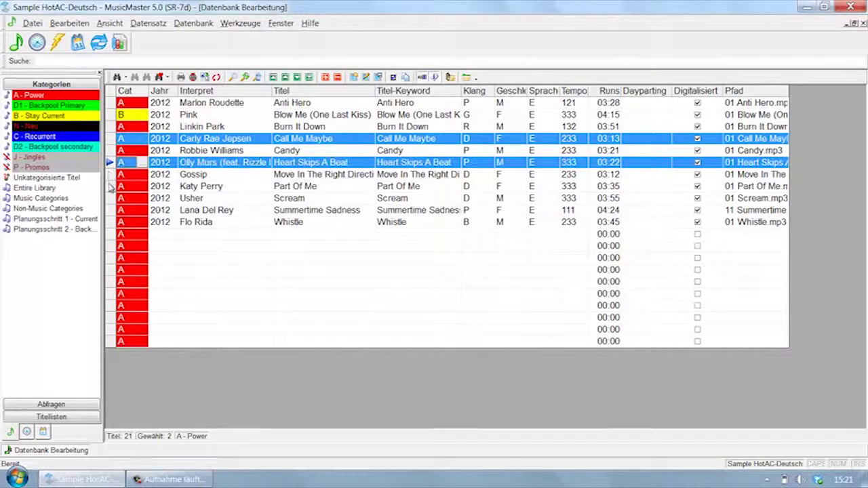
pyautogui.keyDown('ctrl'); pyautogui.click(109, 186); pyautogui.keyUp('ctrl')
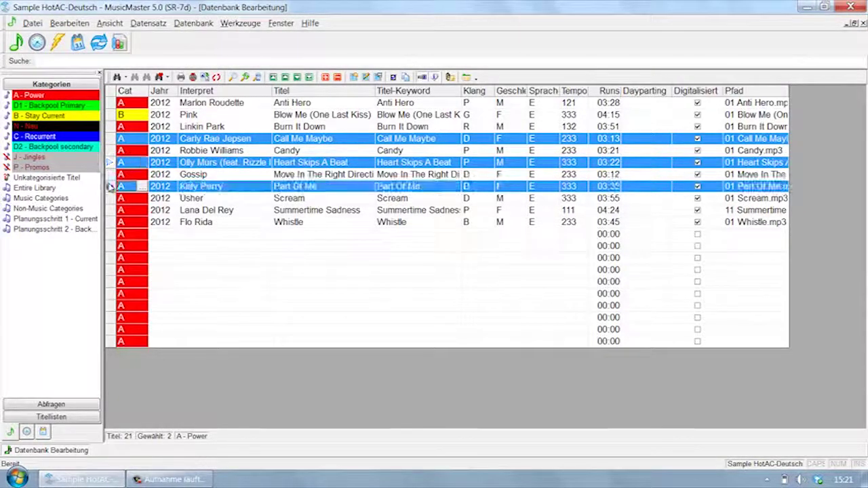
pyautogui.doubleClick(62, 108)
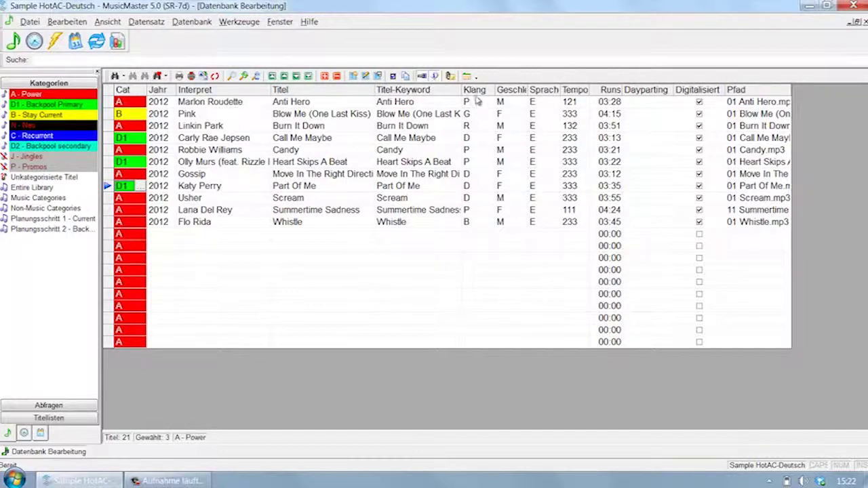
# Compare the grid view with the single-record view of the titles, finishing in the single-record view.
pyautogui.click(468, 76)
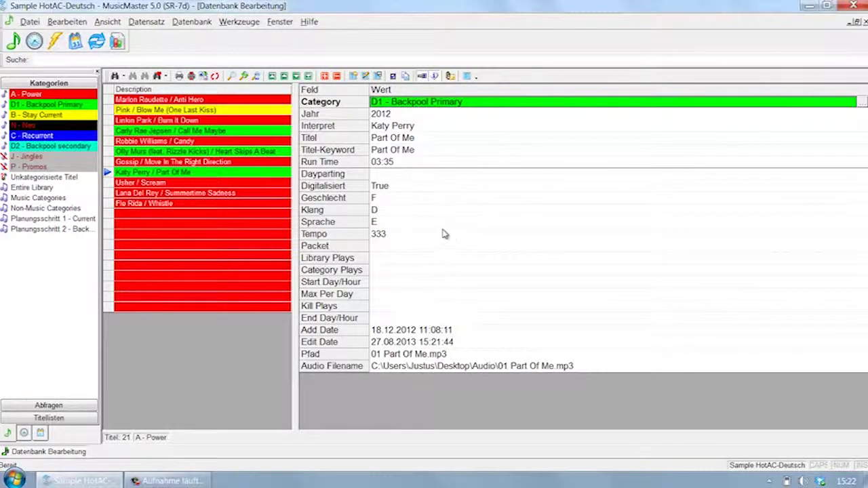
pyautogui.click(469, 77)
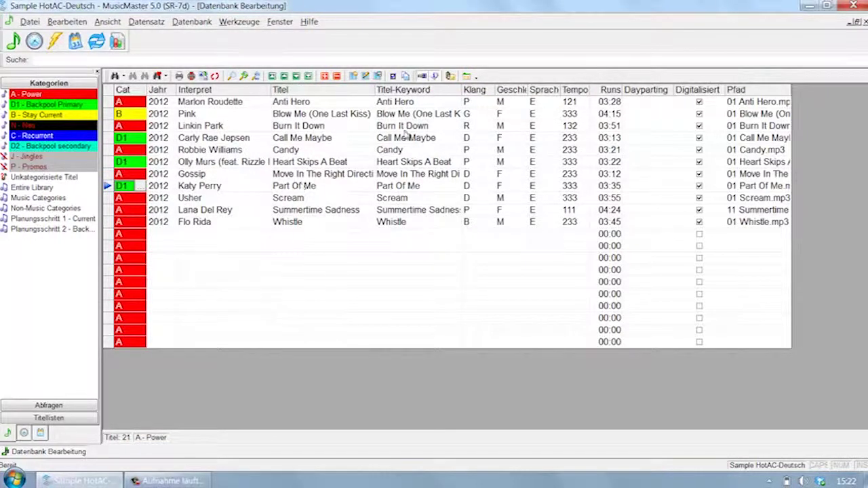
pyautogui.click(468, 76)
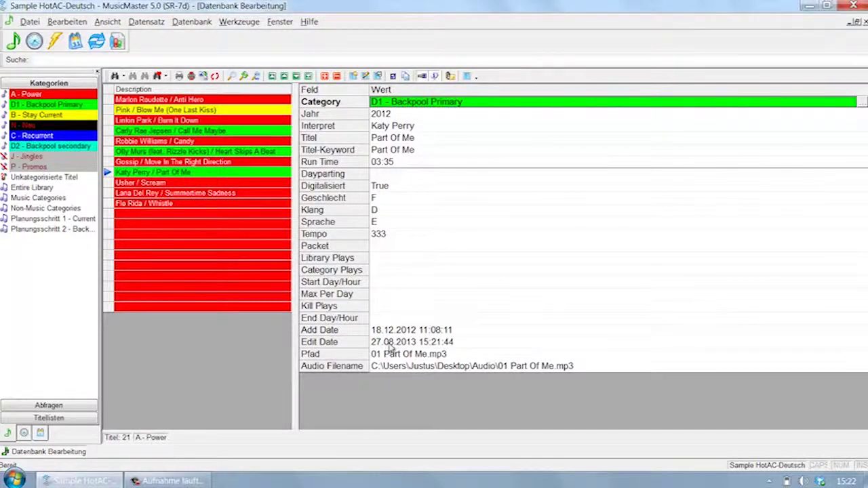
# Edit the layout of the record view, adding the Label field and removing the Geschlecht field from the selected fields.
pyautogui.click(366, 76)
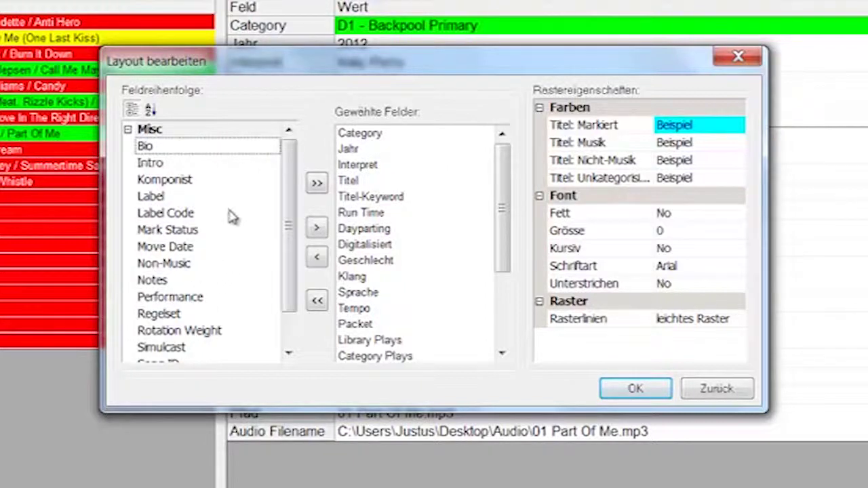
pyautogui.click(159, 198)
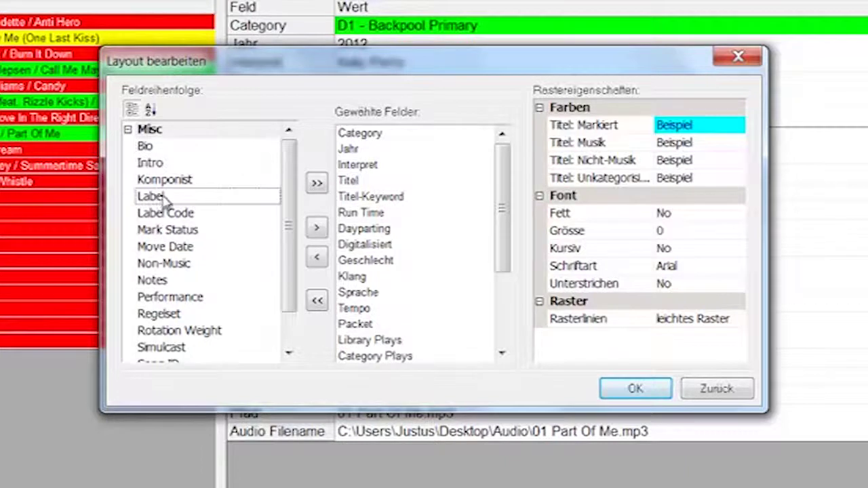
pyautogui.click(316, 227)
pyautogui.click(187, 233)
pyautogui.click(375, 265)
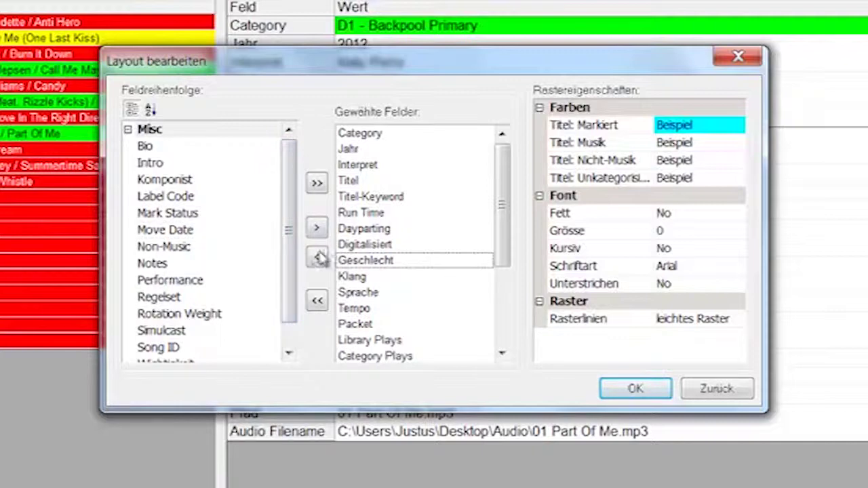
pyautogui.click(316, 256)
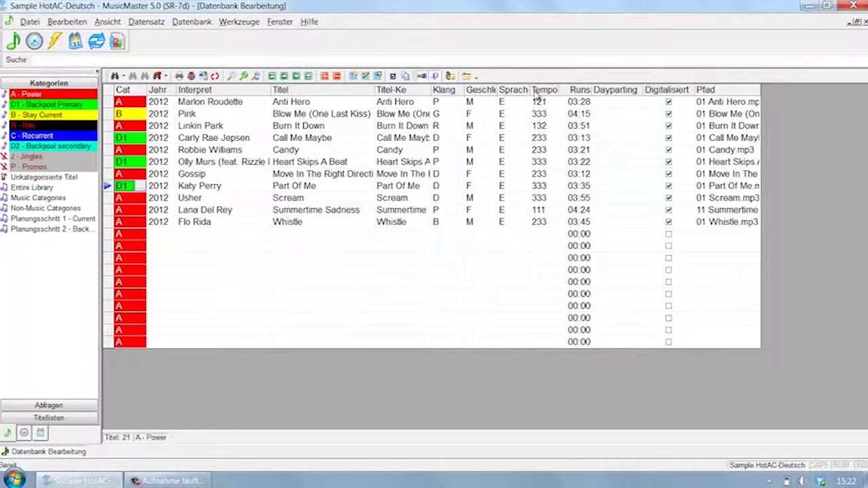
# In the grid view, widen the Sprache column and move the run time column directly in front of it.
pyautogui.moveTo(531, 95); pyautogui.dragTo(611, 99)
pyautogui.moveTo(669, 91); pyautogui.dragTo(500, 93)
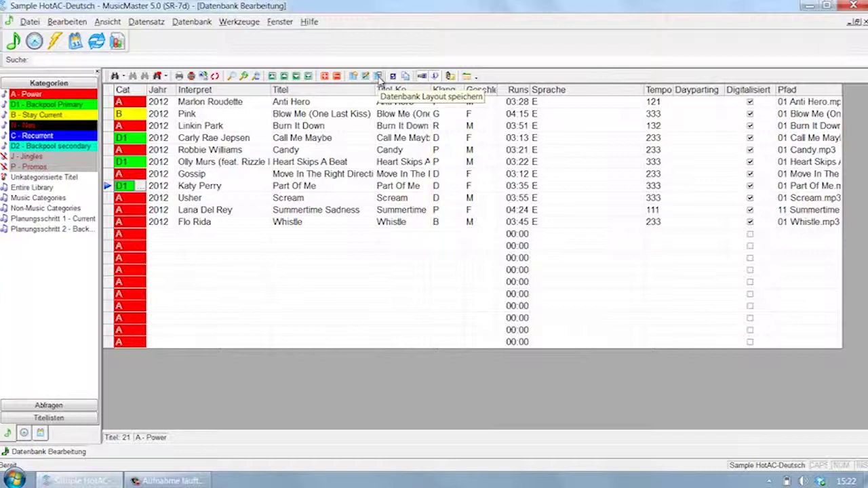
# Save the grid layout as a new design named Neu and set it as the standard design.
pyautogui.click(380, 77)
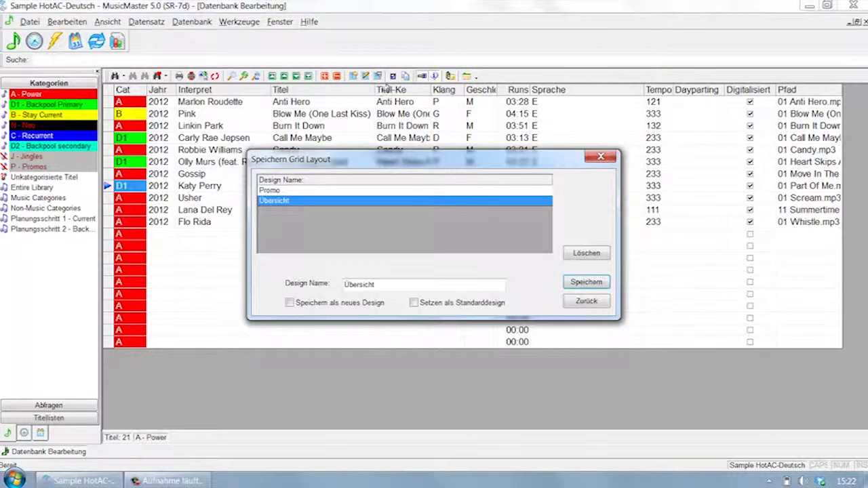
pyautogui.doubleClick(400, 284)
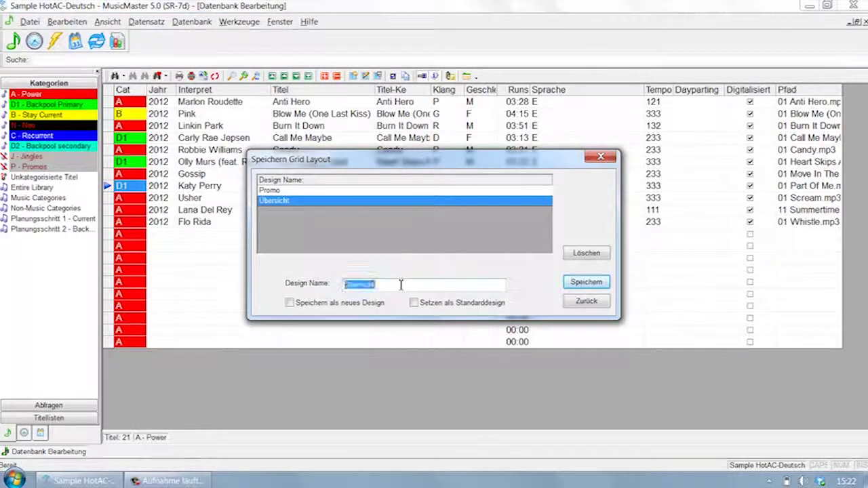
pyautogui.write('Neu')
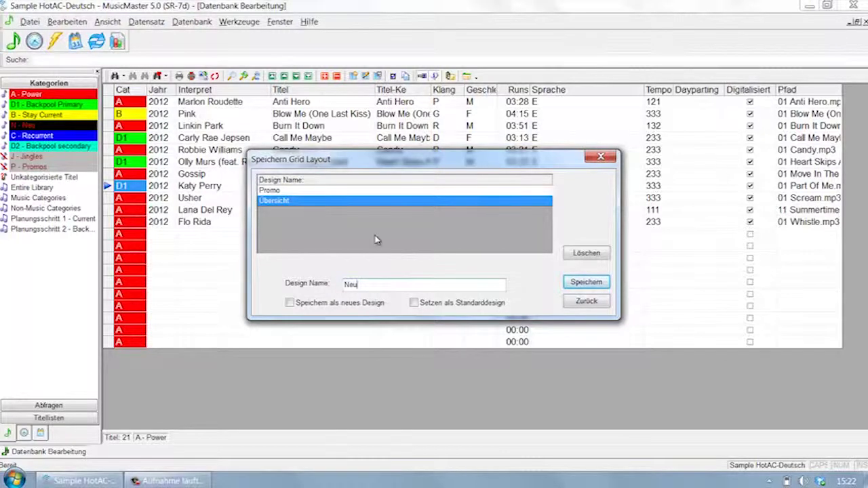
pyautogui.click(290, 304)
pyautogui.click(414, 305)
pyautogui.click(586, 282)
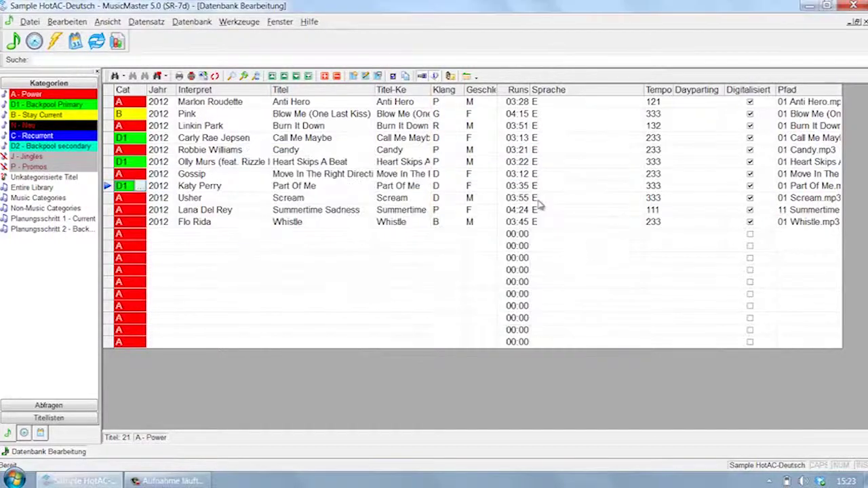
# Load the saved grid layout named Promo.
pyautogui.click(355, 77)
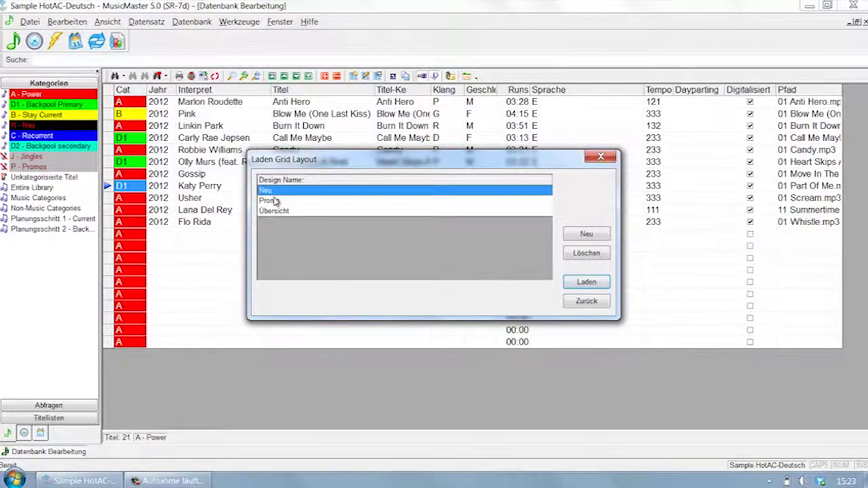
pyautogui.doubleClick(274, 201)
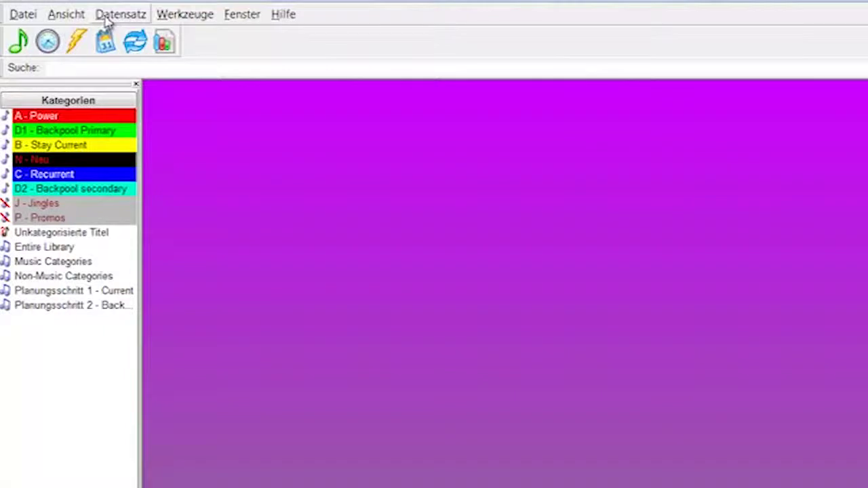
# Open the database's field settings (Felder).
pyautogui.click(107, 15)
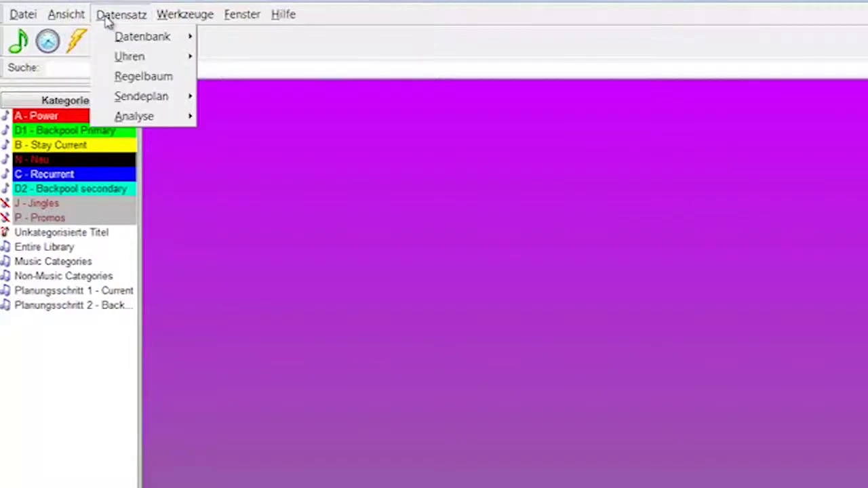
pyautogui.moveTo(113, 37)
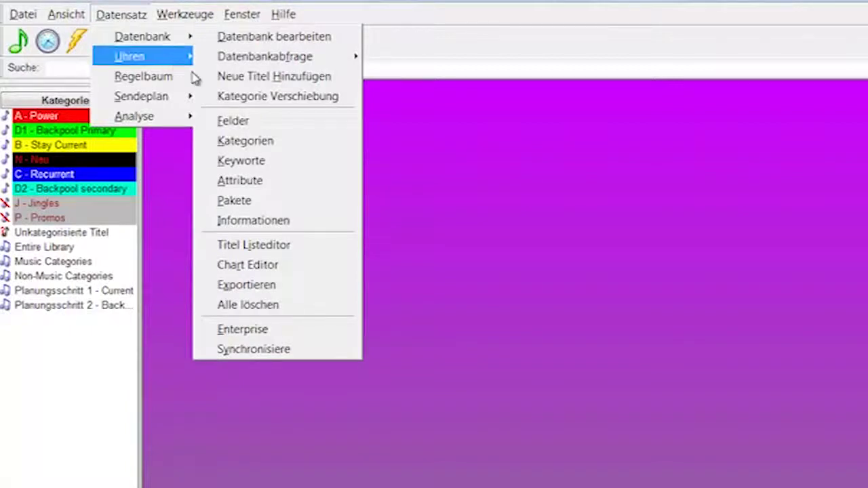
pyautogui.click(236, 121)
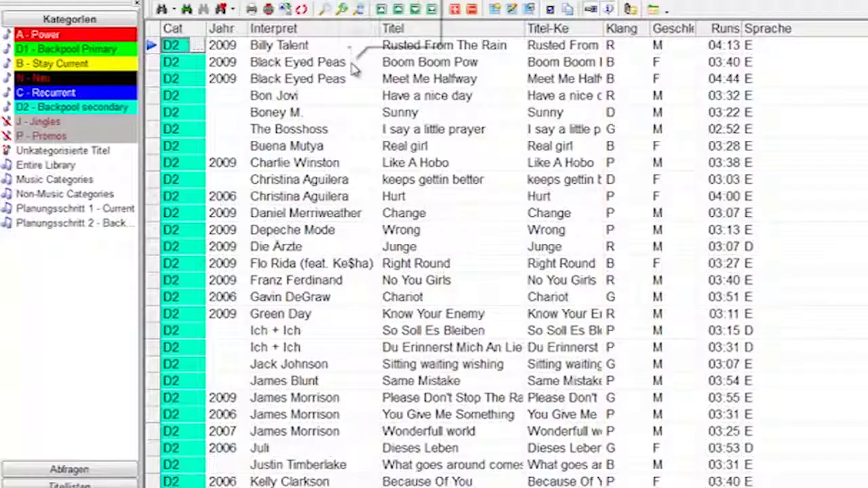
# Review the Interpret keyword entries assigned to Black Eyed Peas' Boom Boom Pow.
pyautogui.doubleClick(352, 64)
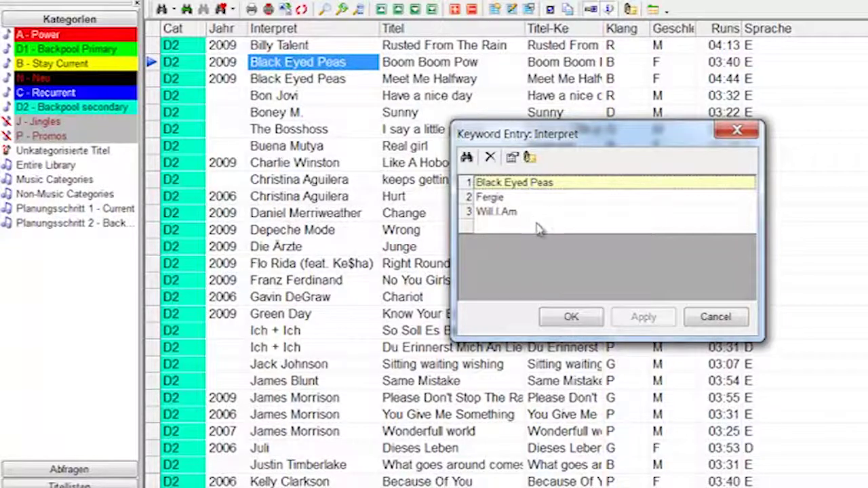
pyautogui.click(582, 321)
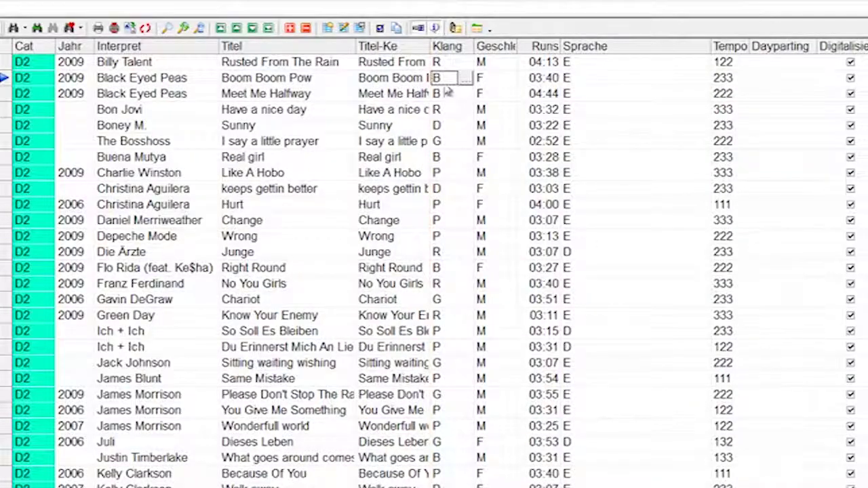
# Change the Klang attribute of Boom Boom Pow to D - Dance instead of Black.
pyautogui.click(465, 78)
pyautogui.click(297, 127)
pyautogui.click(297, 113)
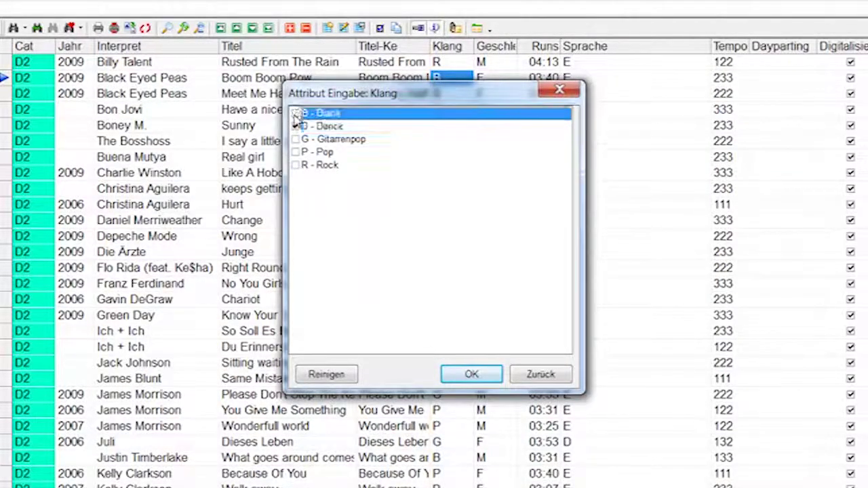
pyautogui.click(472, 375)
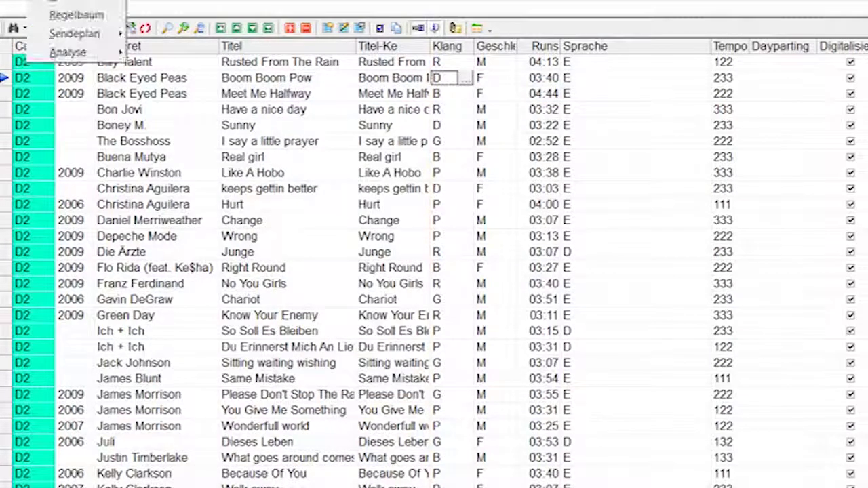
# Examine the field types in the database field settings (Felder) and the properties of the Wichtigkeit field.
pyautogui.moveTo(76, 0)
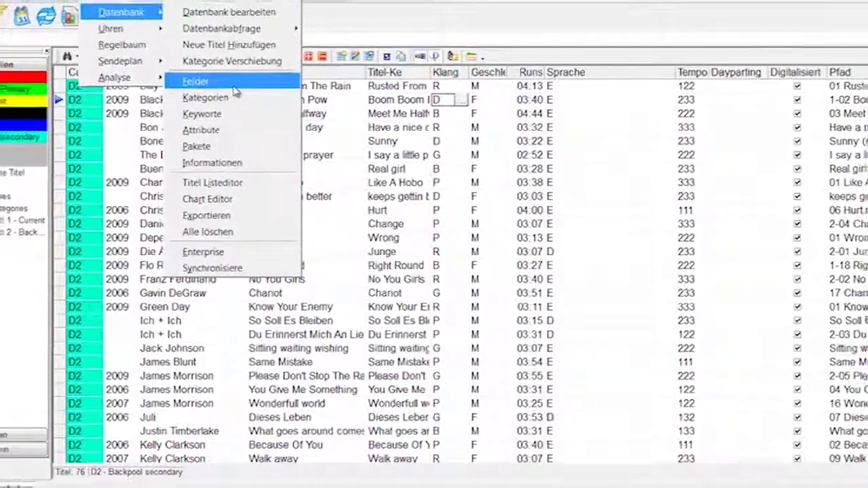
pyautogui.click(234, 90)
pyautogui.scroll(-8, 251, 312)
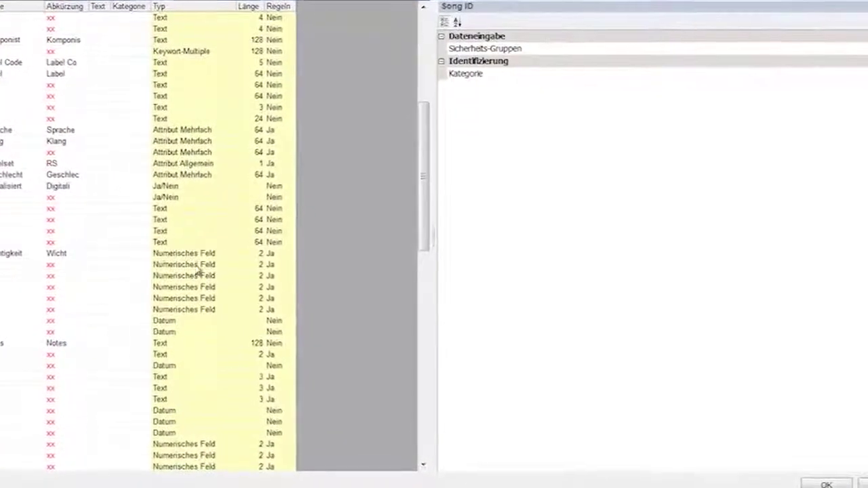
pyautogui.click(169, 254)
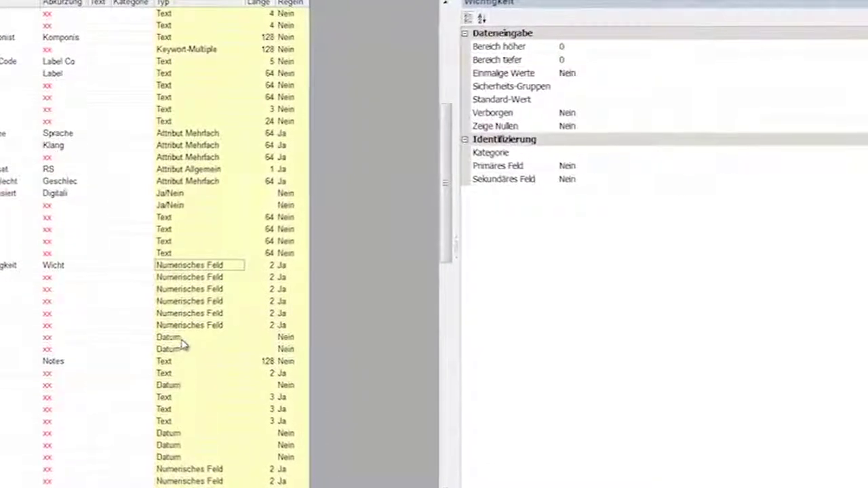
pyautogui.scroll(-1, 185, 345)
pyautogui.scroll(-1, 191, 337)
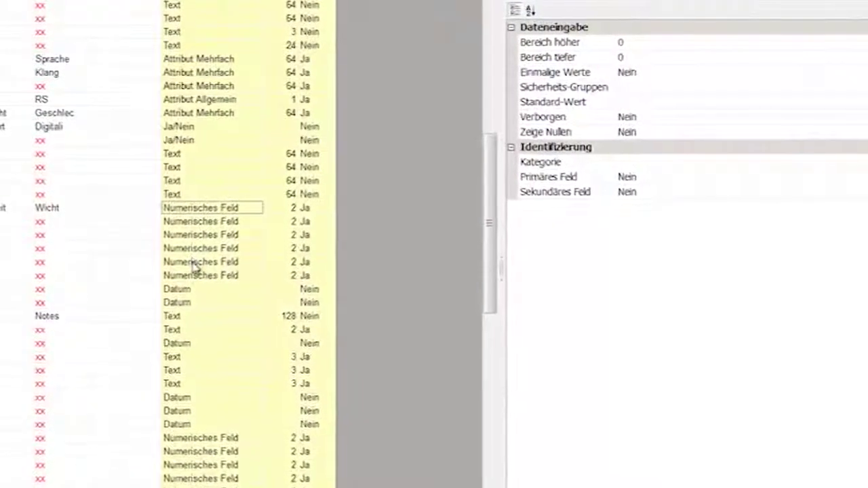
# In the database attributes, add code G named Gemischt to Geschlecht and delete the code D for Duett.
pyautogui.click(171, 9)
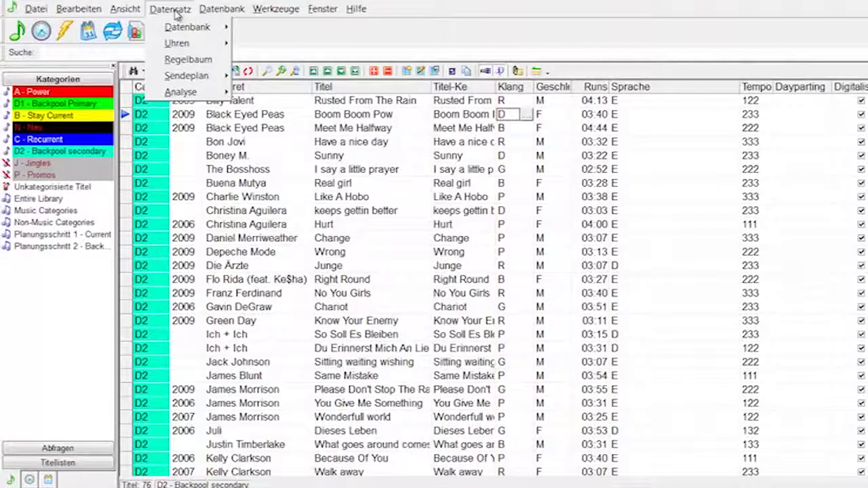
pyautogui.moveTo(174, 27)
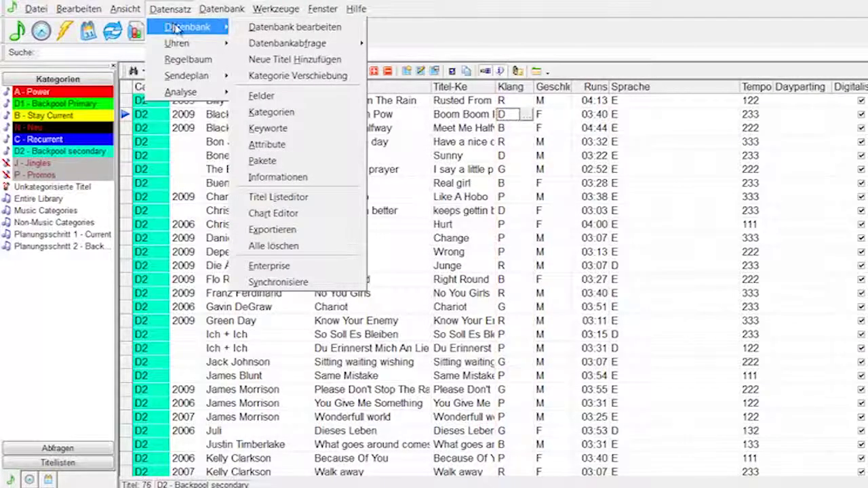
pyautogui.click(278, 148)
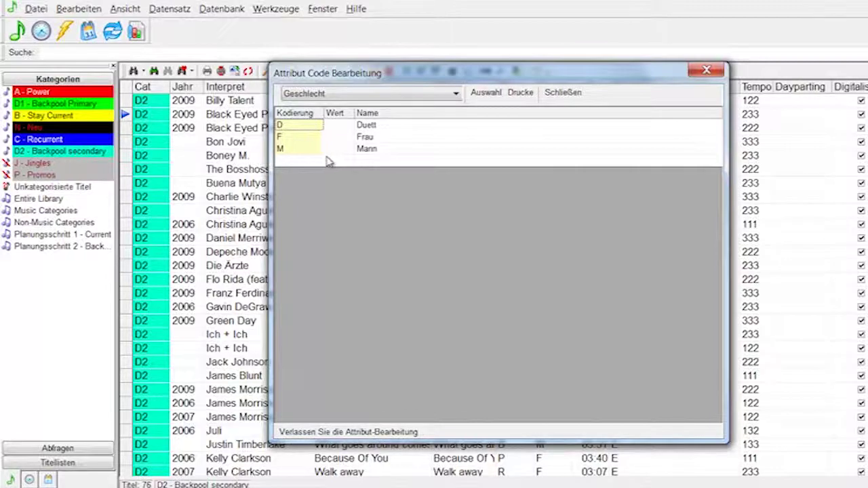
pyautogui.click(306, 163)
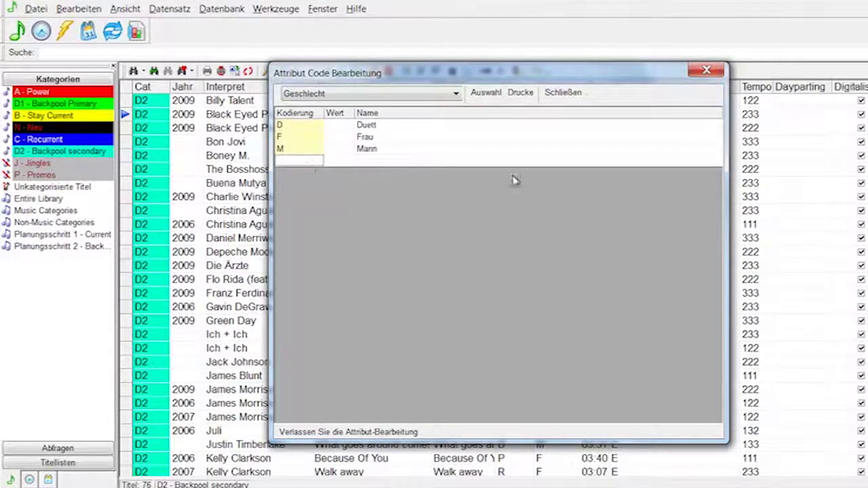
pyautogui.write('G')
pyautogui.click(442, 164)
pyautogui.write('G')
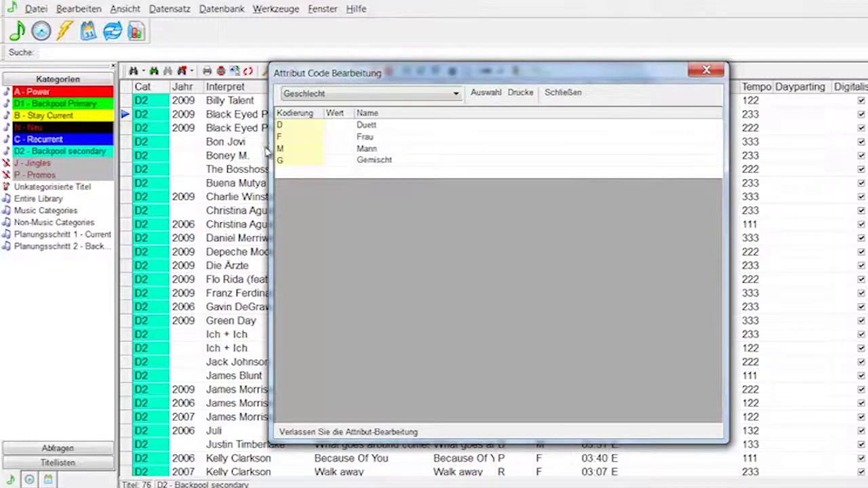
pyautogui.click(289, 136)
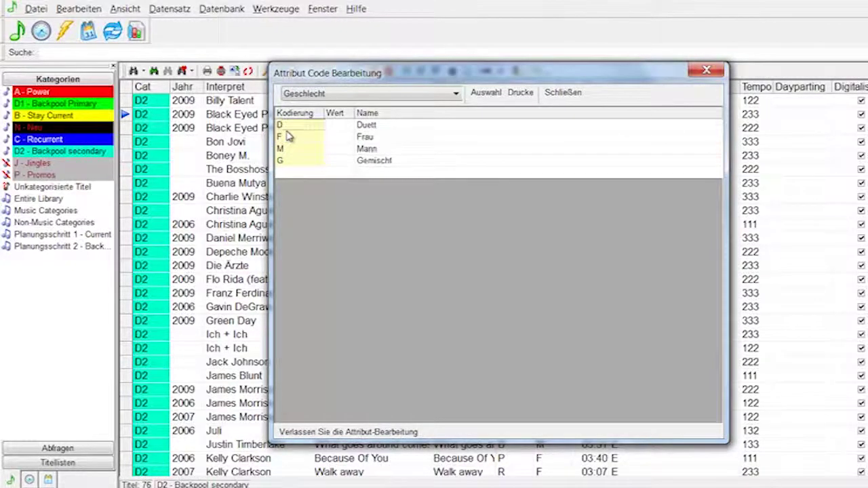
pyautogui.press('Delete')
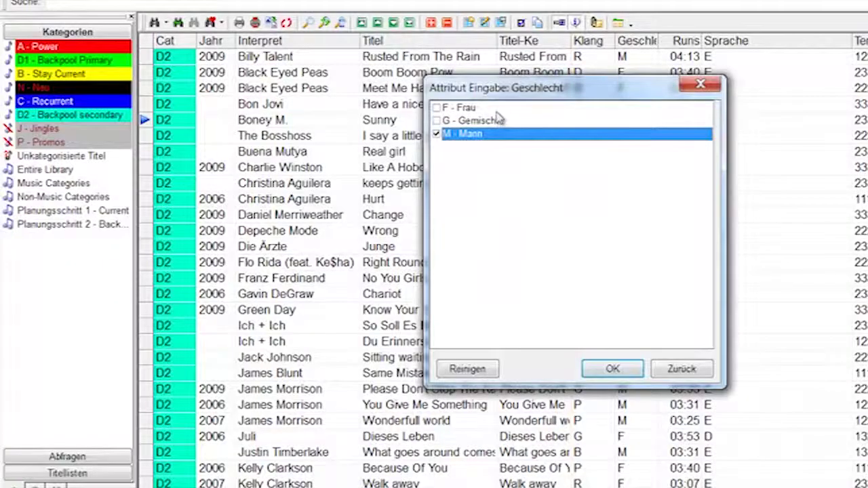
# Check the selectable Geschlecht options for Boney M.'s Sunny, keeping M - Mann.
pyautogui.click(431, 150)
pyautogui.click(497, 120)
pyautogui.click(493, 133)
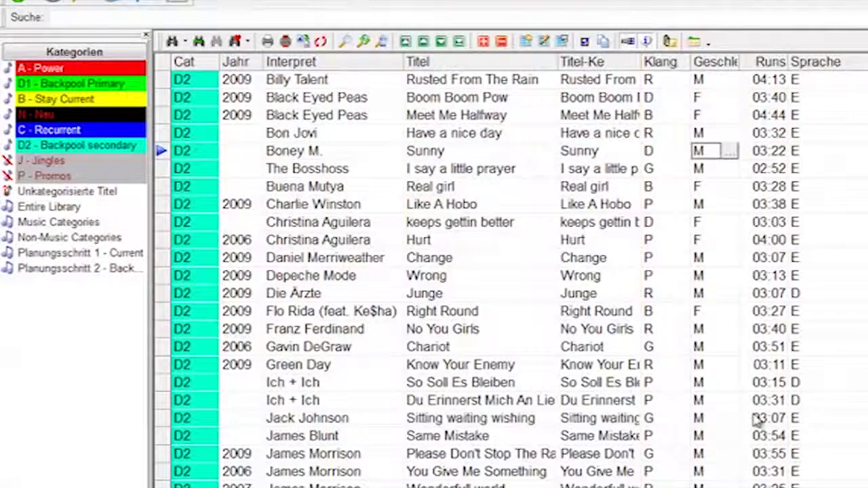
# Search the library for Bon.
pyautogui.click(132, 19)
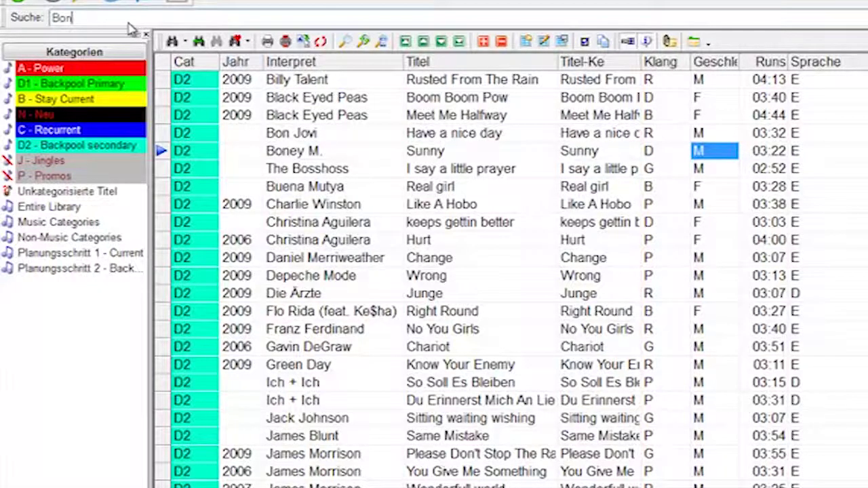
pyautogui.press('Return')
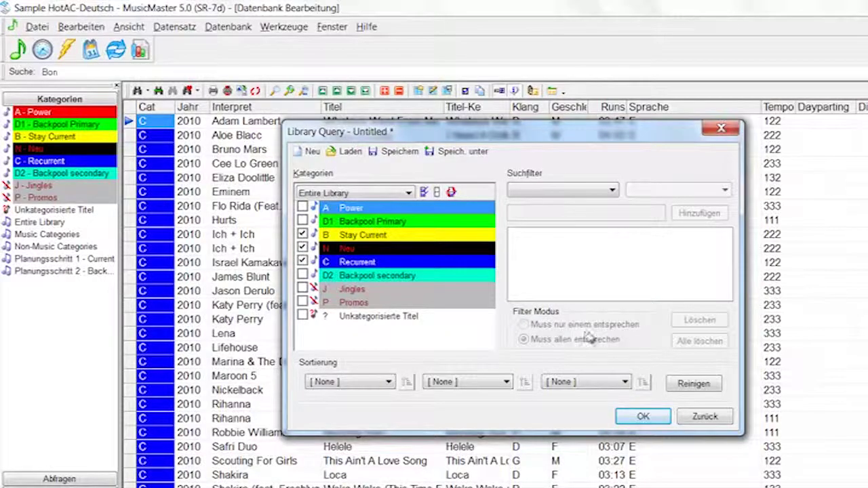
# In the library query, add a search filter requiring Klang to contain one of D - Dance or G - Gitarrenpop.
pyautogui.click(612, 191)
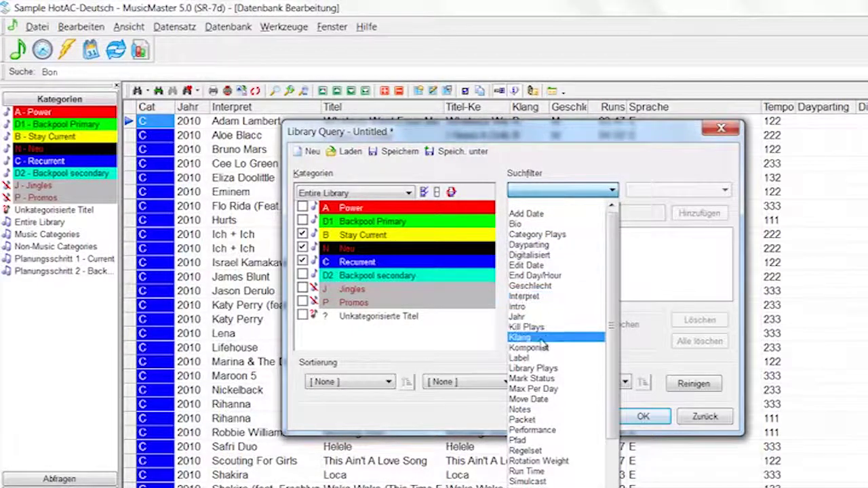
pyautogui.click(550, 337)
pyautogui.click(658, 214)
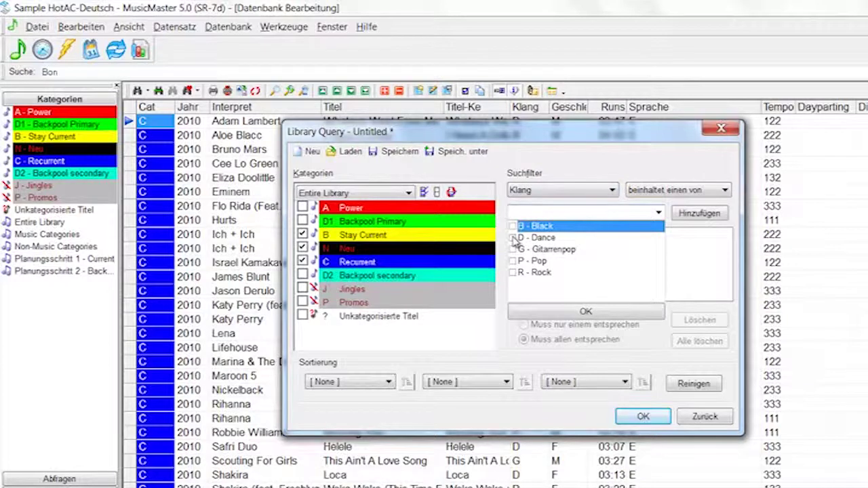
pyautogui.click(514, 238)
pyautogui.click(513, 250)
pyautogui.click(609, 311)
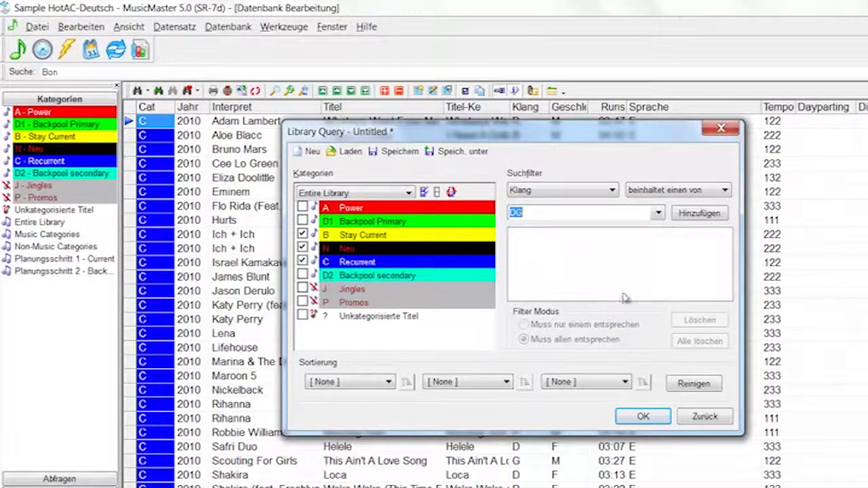
pyautogui.click(701, 214)
# Add a second query filter requiring Geschlecht to contain one of G - Gemischt.
pyautogui.click(609, 191)
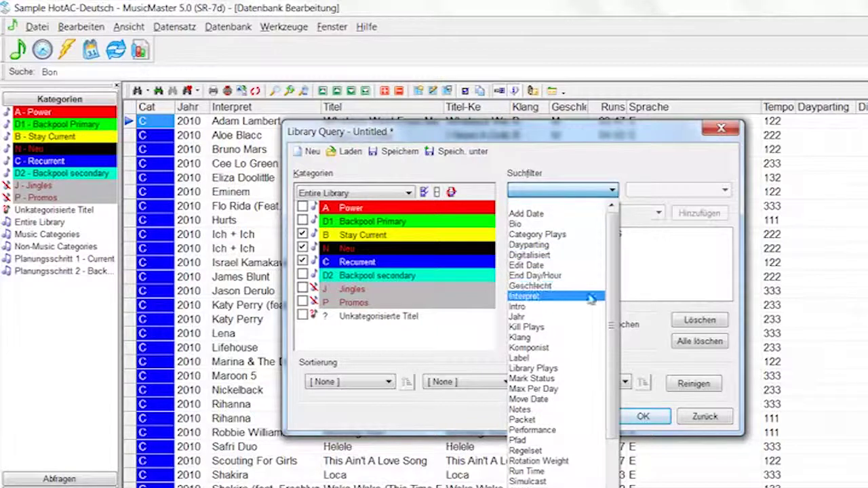
pyautogui.click(542, 286)
pyautogui.click(658, 212)
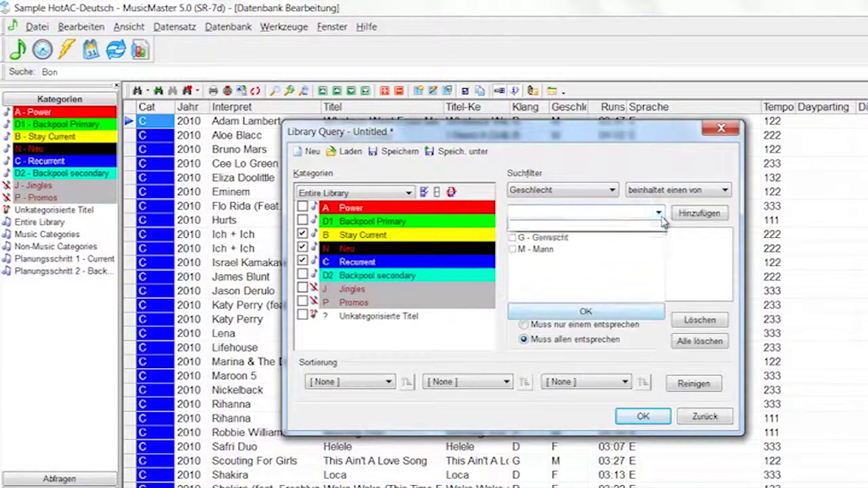
pyautogui.click(520, 239)
pyautogui.click(560, 311)
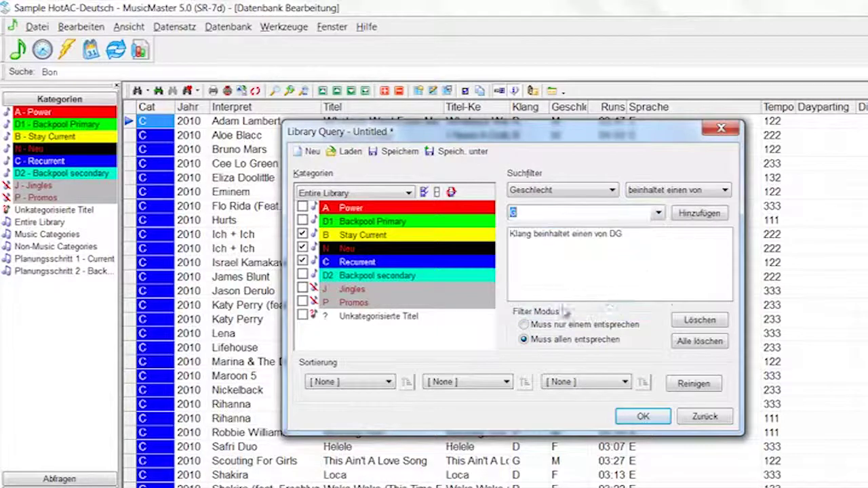
pyautogui.click(691, 215)
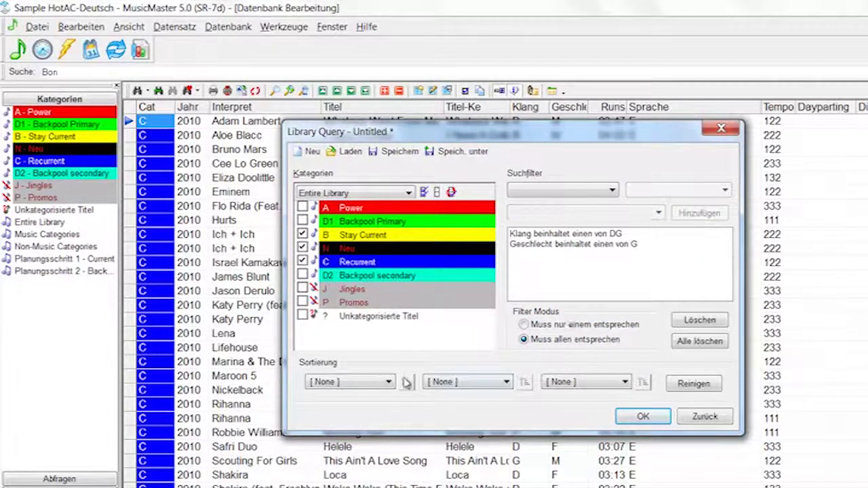
# Sort the query by Interpret, save it under the name Suche and close the query without running it.
pyautogui.click(388, 382)
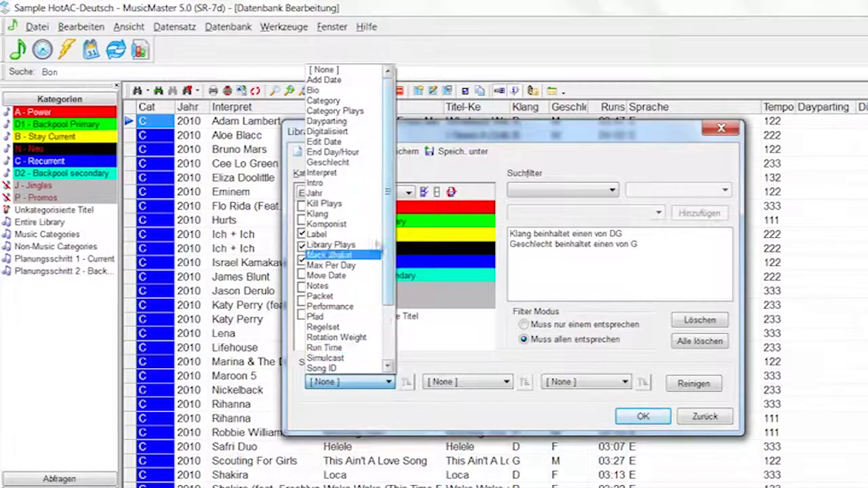
pyautogui.click(356, 173)
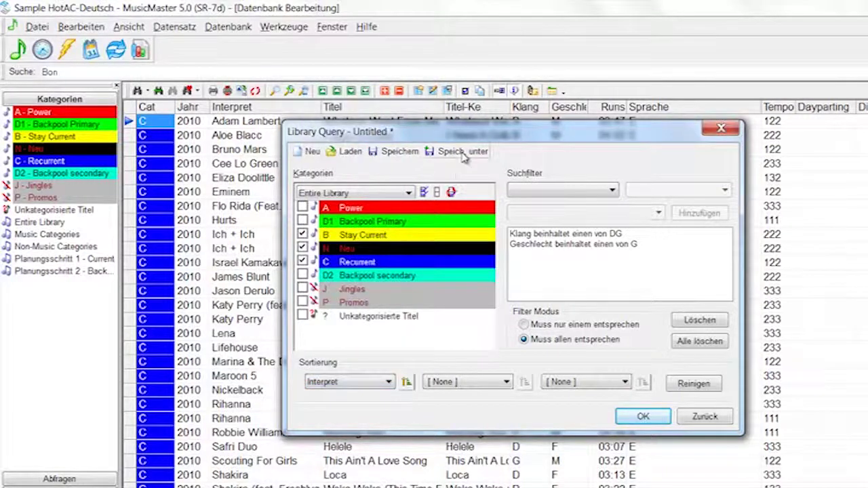
pyautogui.click(467, 154)
pyautogui.click(452, 345)
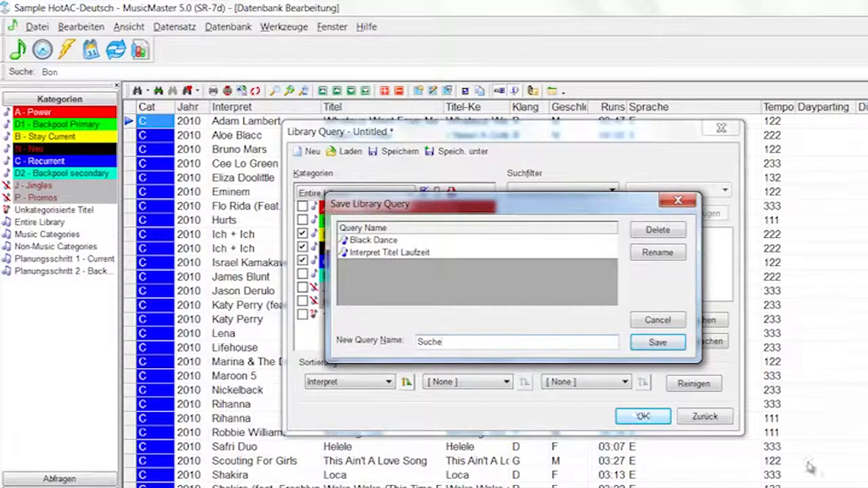
pyautogui.click(670, 344)
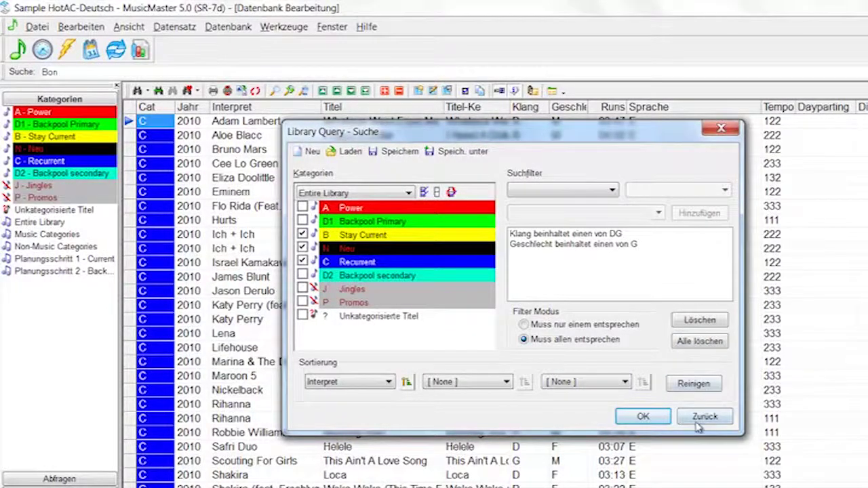
pyautogui.click(703, 417)
# Create a new title list and add Backstreet Boys / Incomplete and Boss Hoss / Hey ya from Backpool Primary.
pyautogui.click(59, 484)
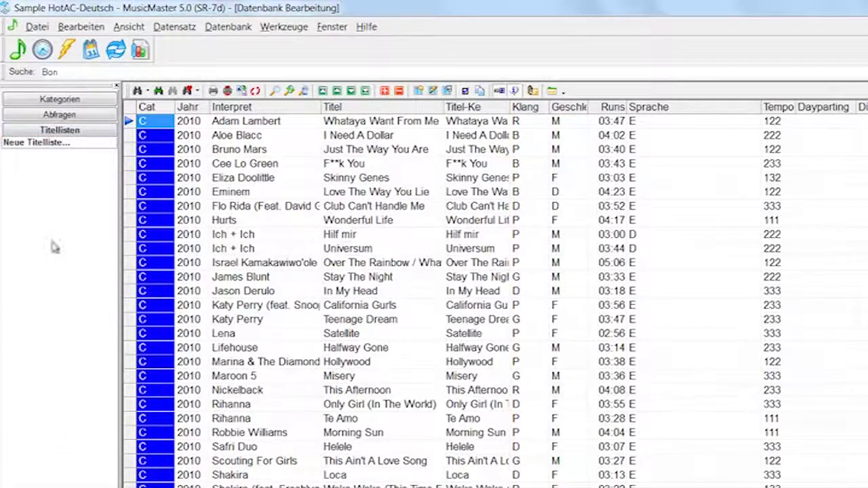
pyautogui.rightClick(53, 184)
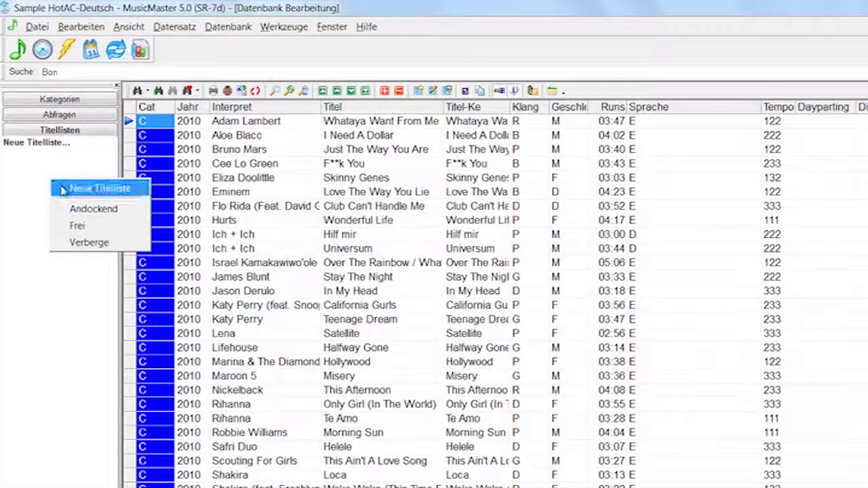
pyautogui.click(63, 190)
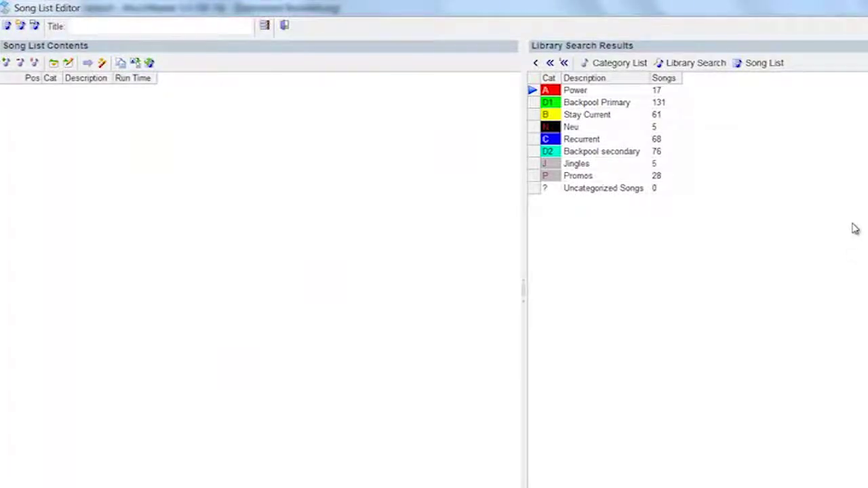
pyautogui.doubleClick(587, 103)
pyautogui.click(577, 140)
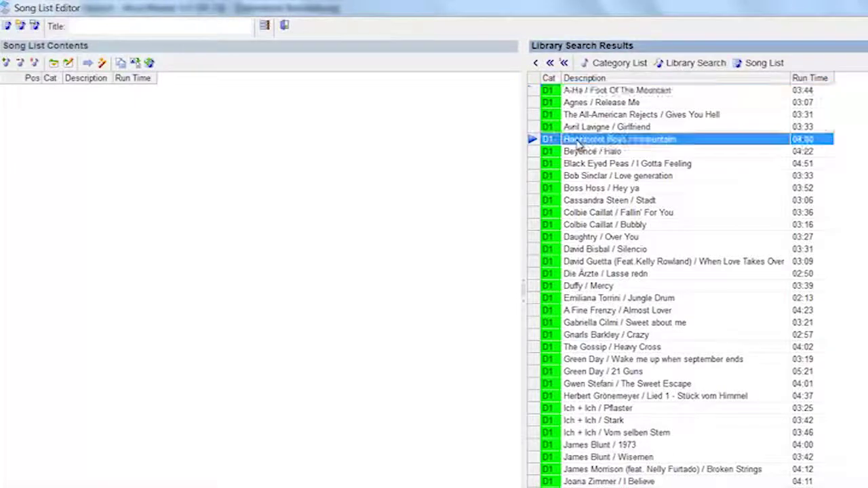
pyautogui.click(537, 62)
pyautogui.click(618, 190)
pyautogui.click(536, 62)
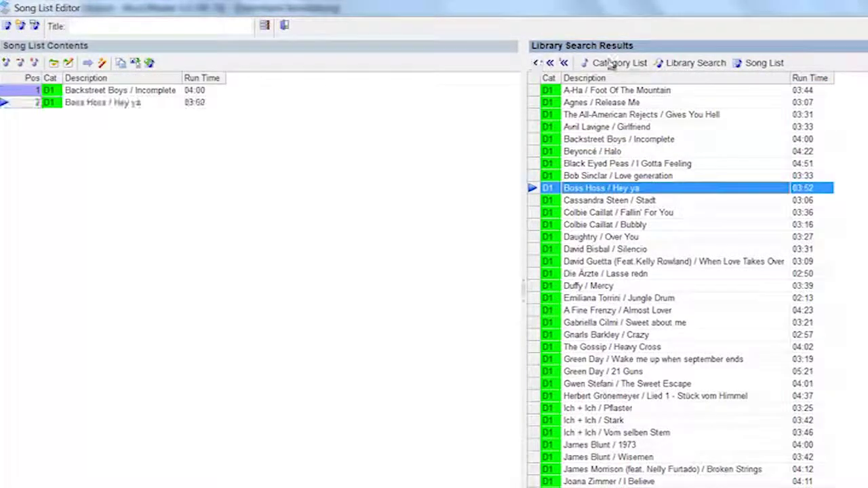
# Run a library search in the song list editor and title the song list Liste.
pyautogui.click(678, 63)
pyautogui.press('Return')
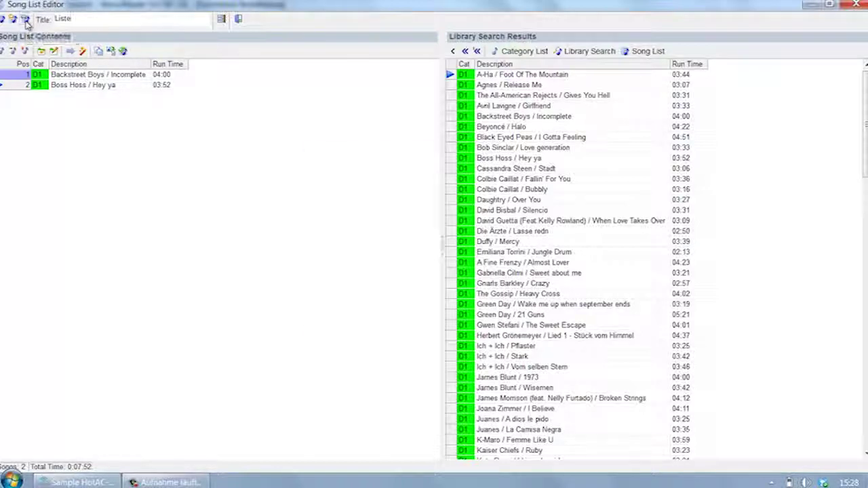
# Save the song list Liste and close the song list editor.
pyautogui.click(26, 20)
pyautogui.click(472, 305)
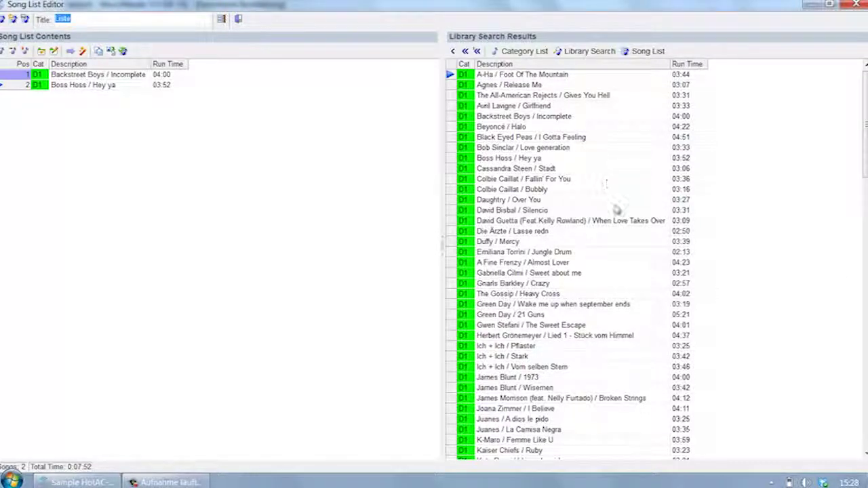
pyautogui.click(853, 5)
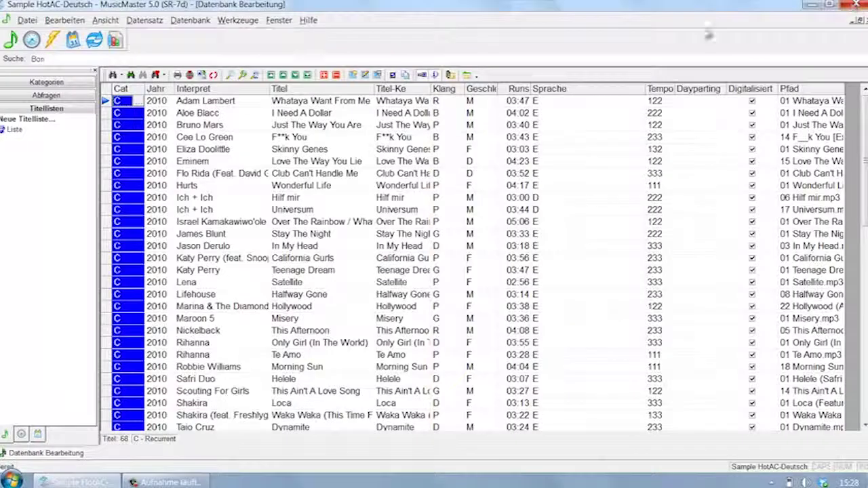
# Load the title list Liste into the database view and open the title list editor for it.
pyautogui.click(20, 134)
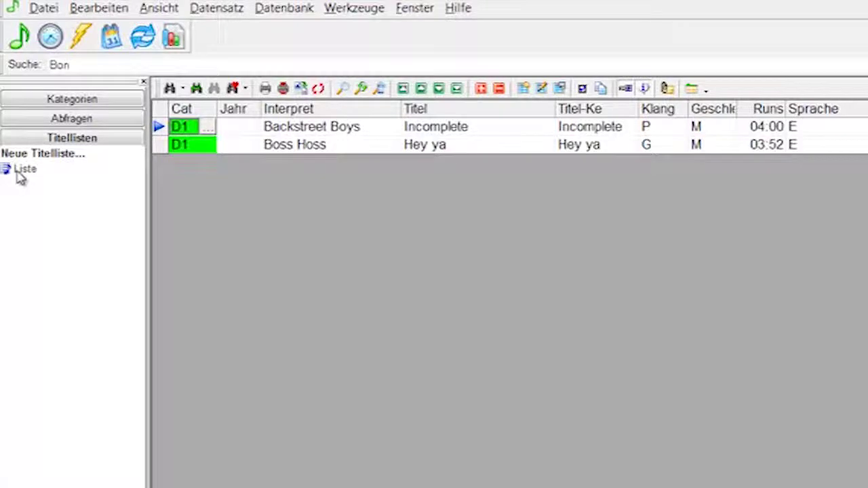
pyautogui.rightClick(21, 171)
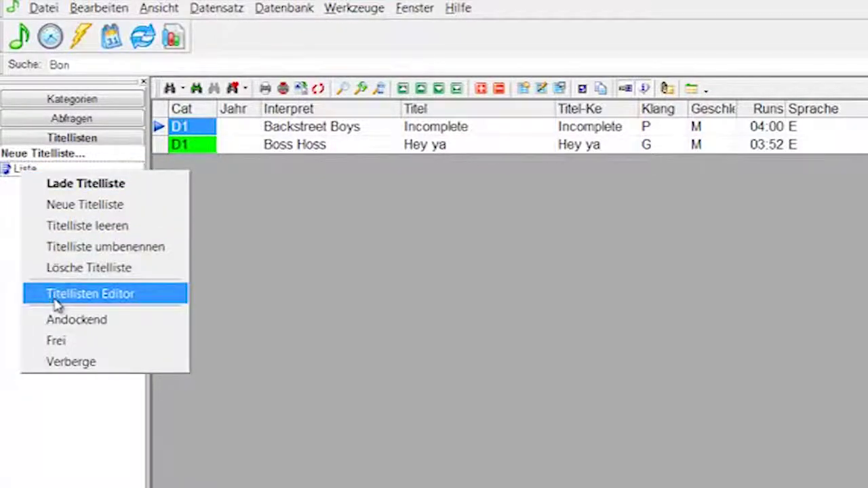
pyautogui.click(58, 302)
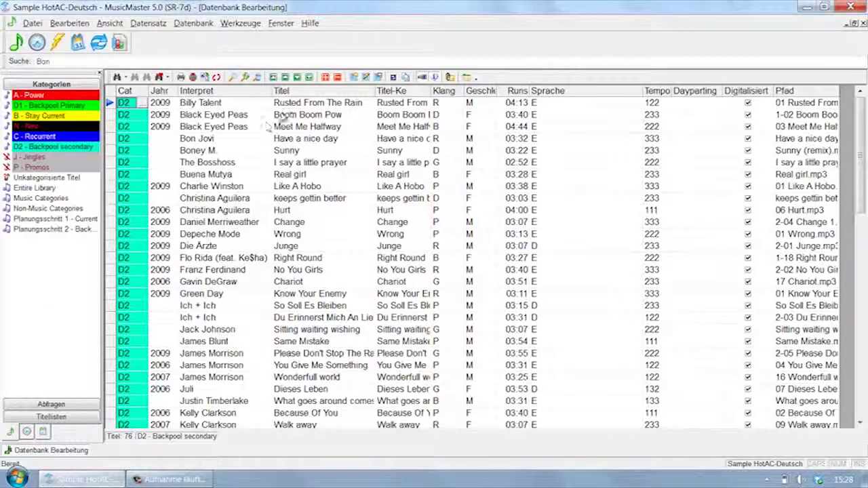
pyautogui.moveTo(296, 106); pyautogui.dragTo(437, 337)
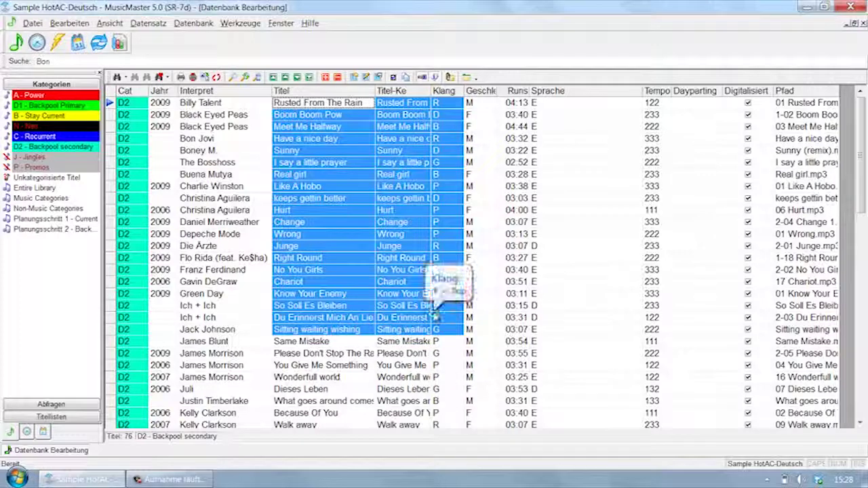
pyautogui.click(328, 343)
pyautogui.scroll(-5, 327, 343)
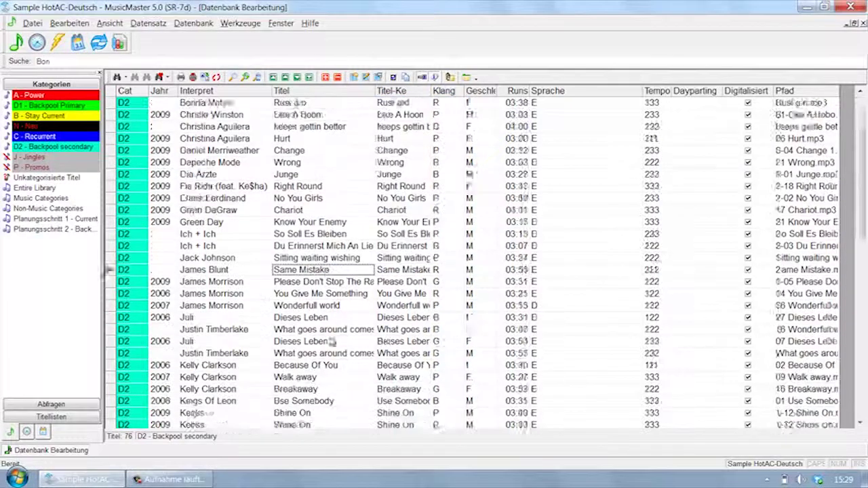